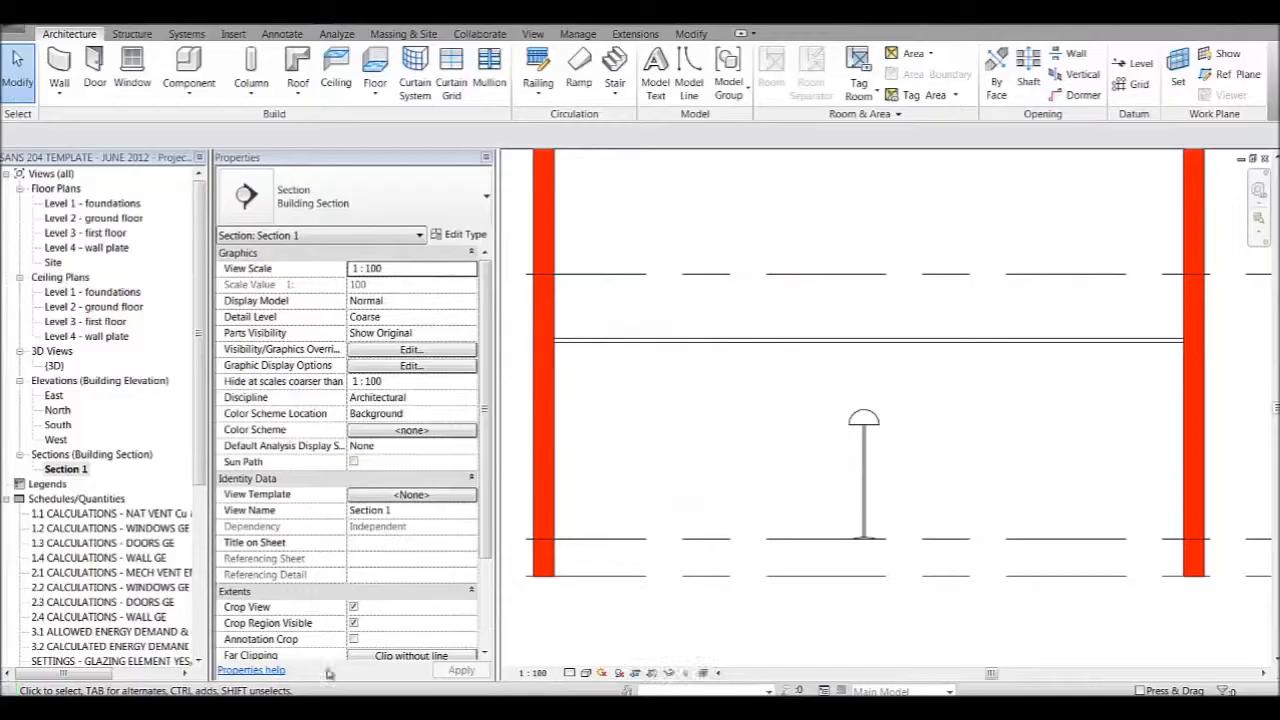
- Open the 3.1 ALLOWED ENERGY DEMAND & CONSUMPTION schedule and turn off itemizing of every instance
double_click(120, 633)
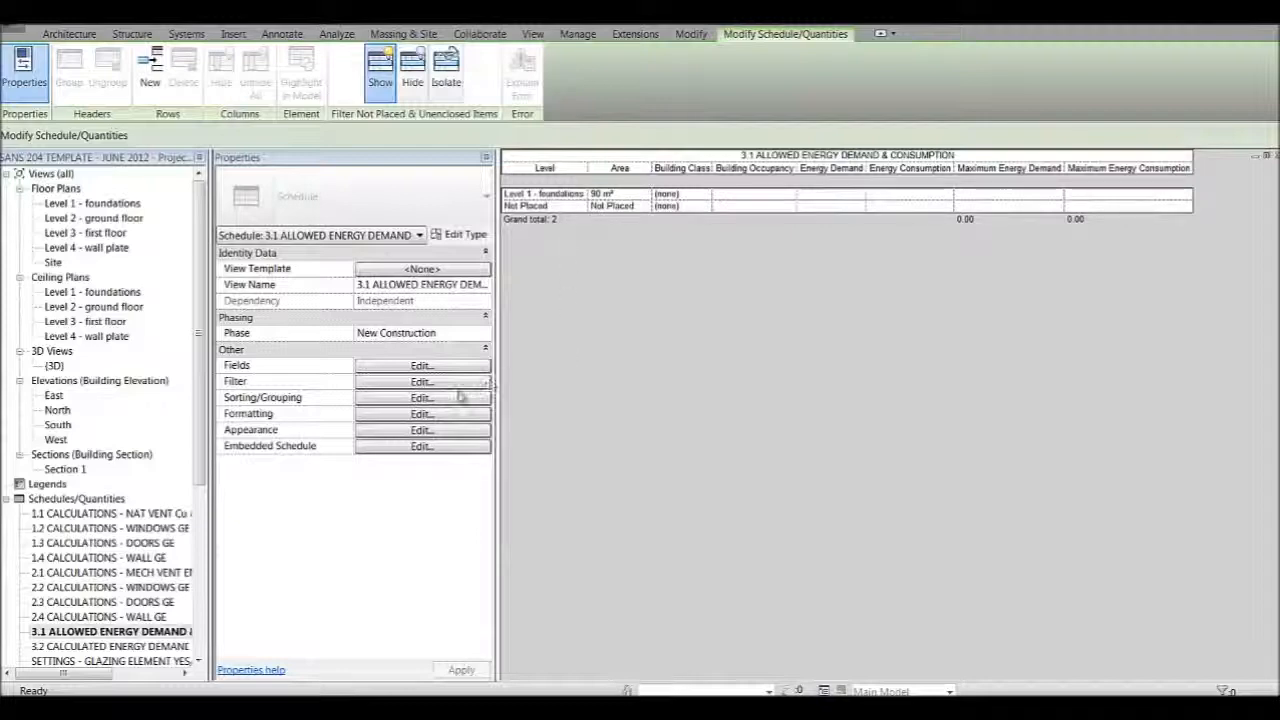
click(421, 398)
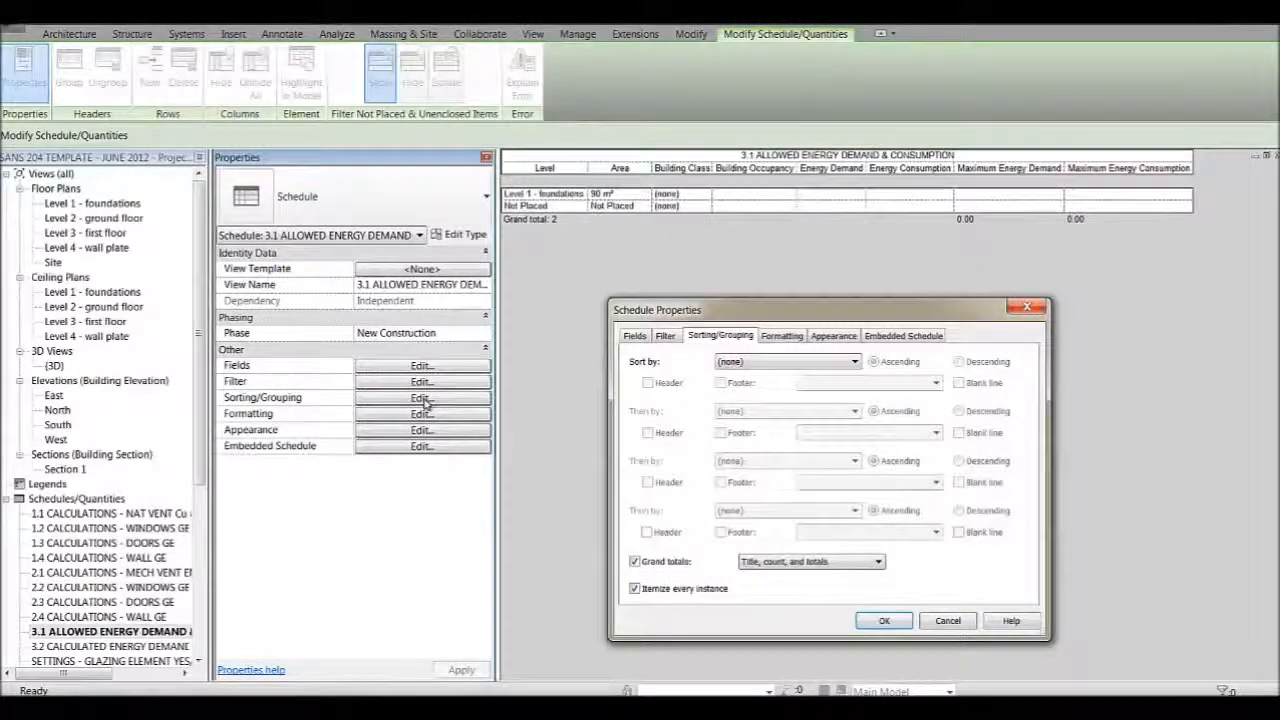
click(634, 588)
click(884, 620)
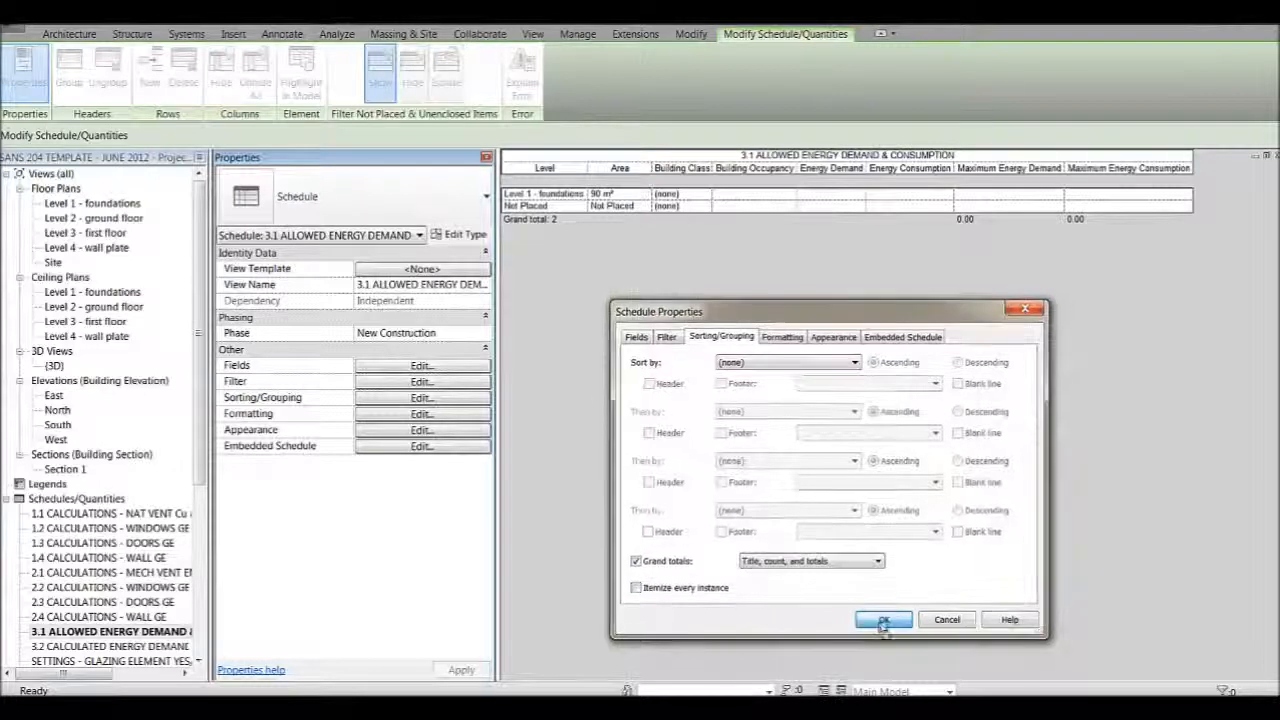
- Set the building class in the combined row of the allowed energy schedule to E2
click(680, 193)
click(705, 193)
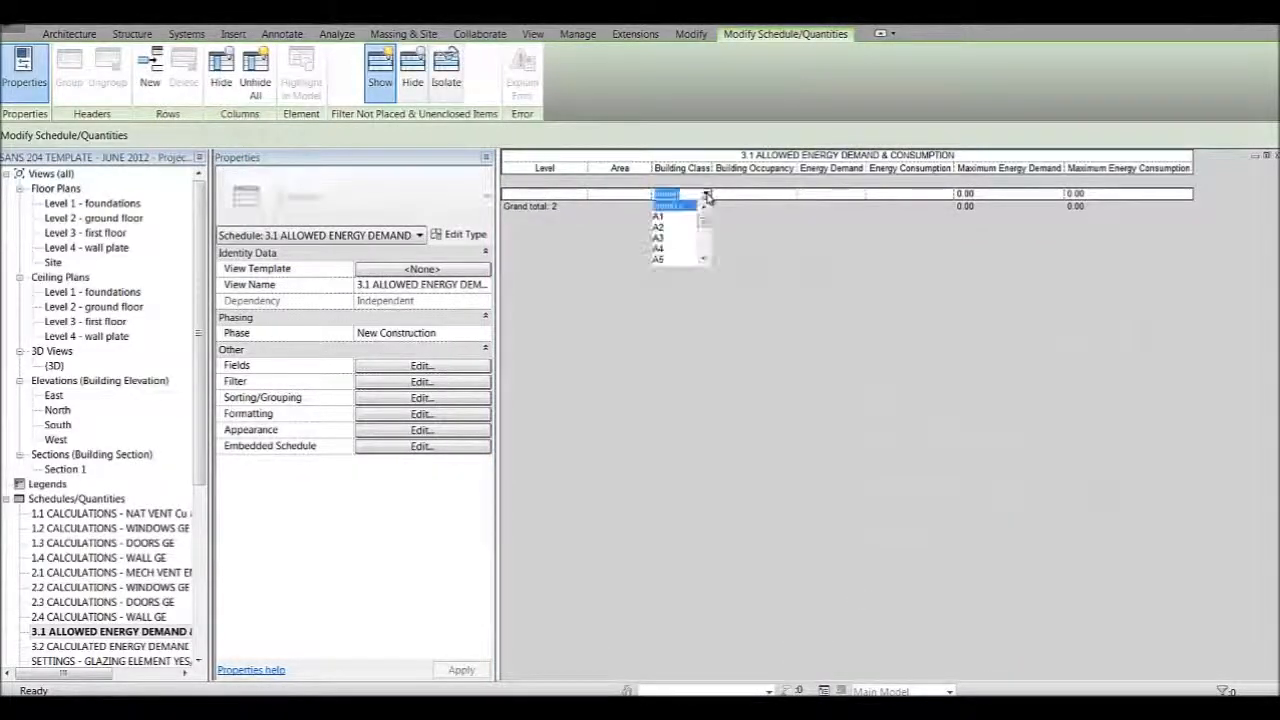
scroll(686, 239, down, 4)
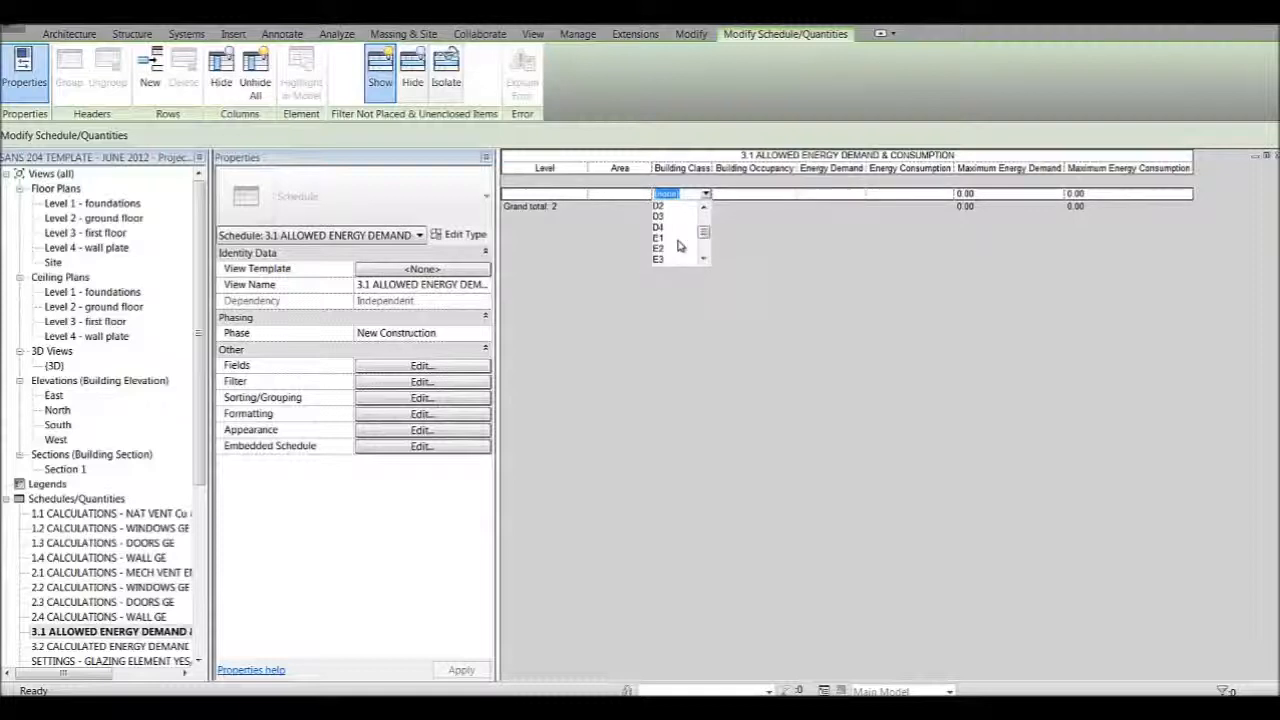
click(670, 248)
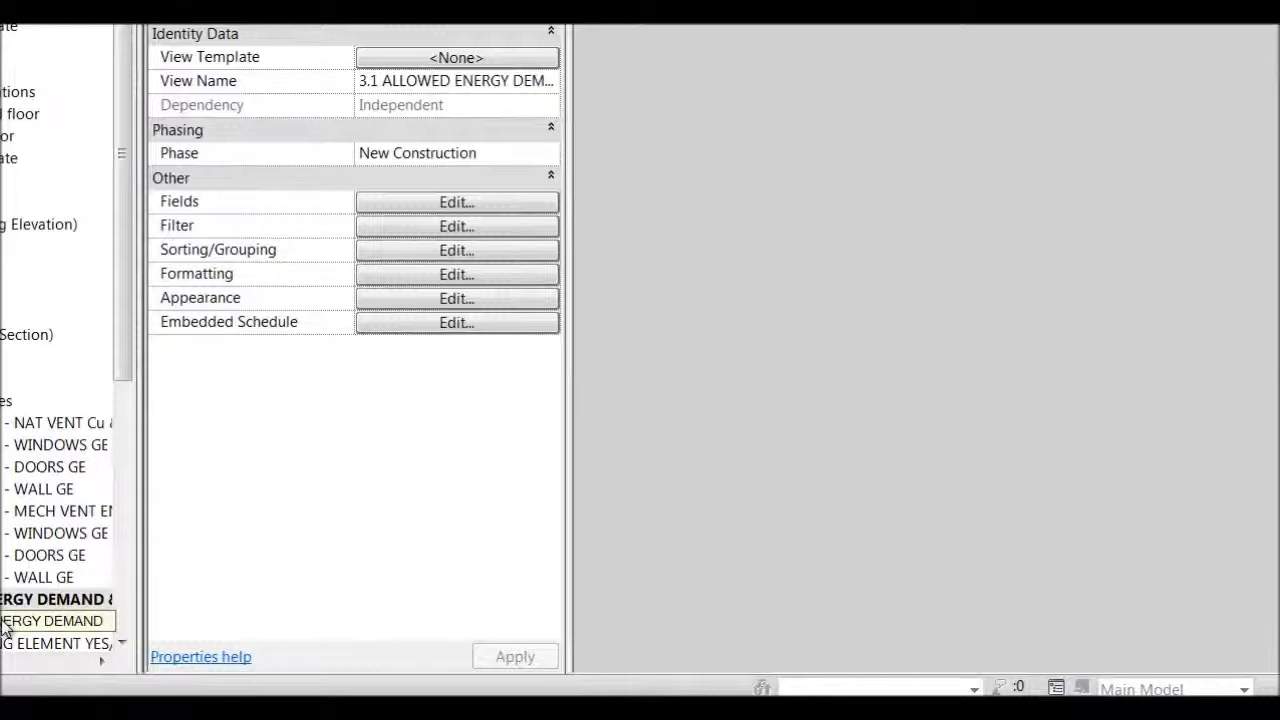
- Open the 3.2 CALCULATED ENERGY DEMAND schedule and turn off itemizing of every instance
double_click(40, 621)
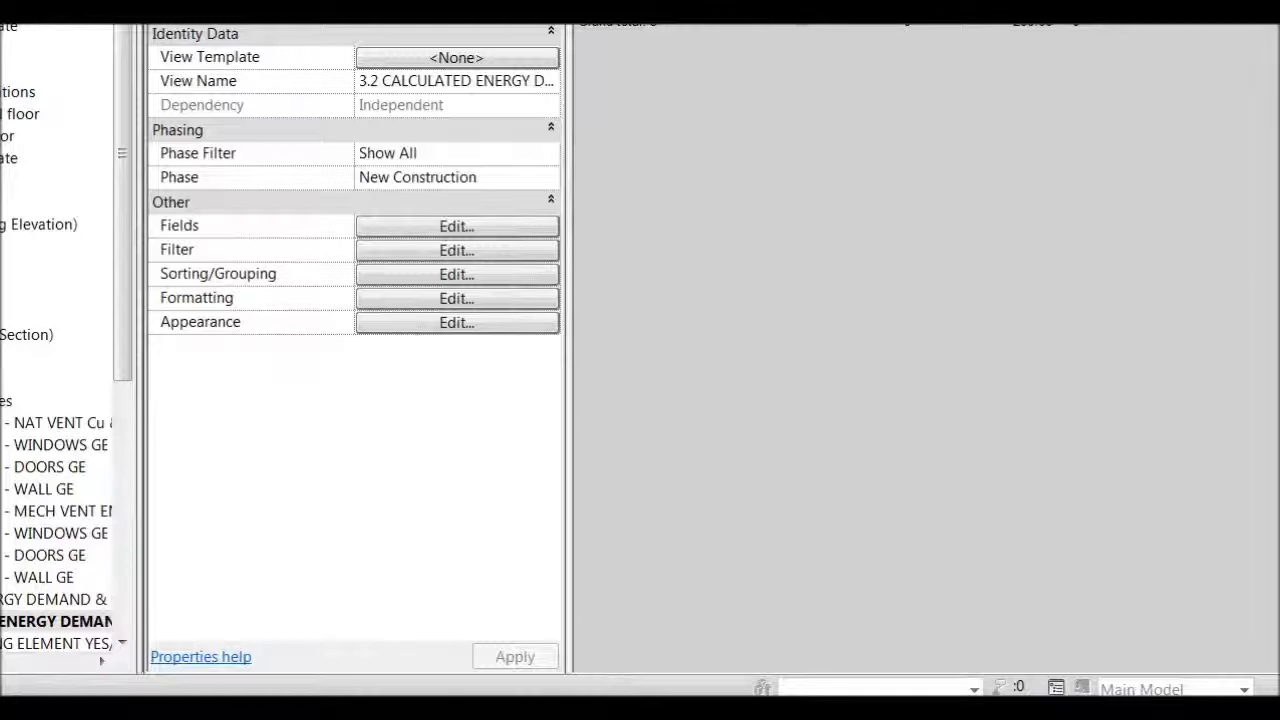
click(487, 274)
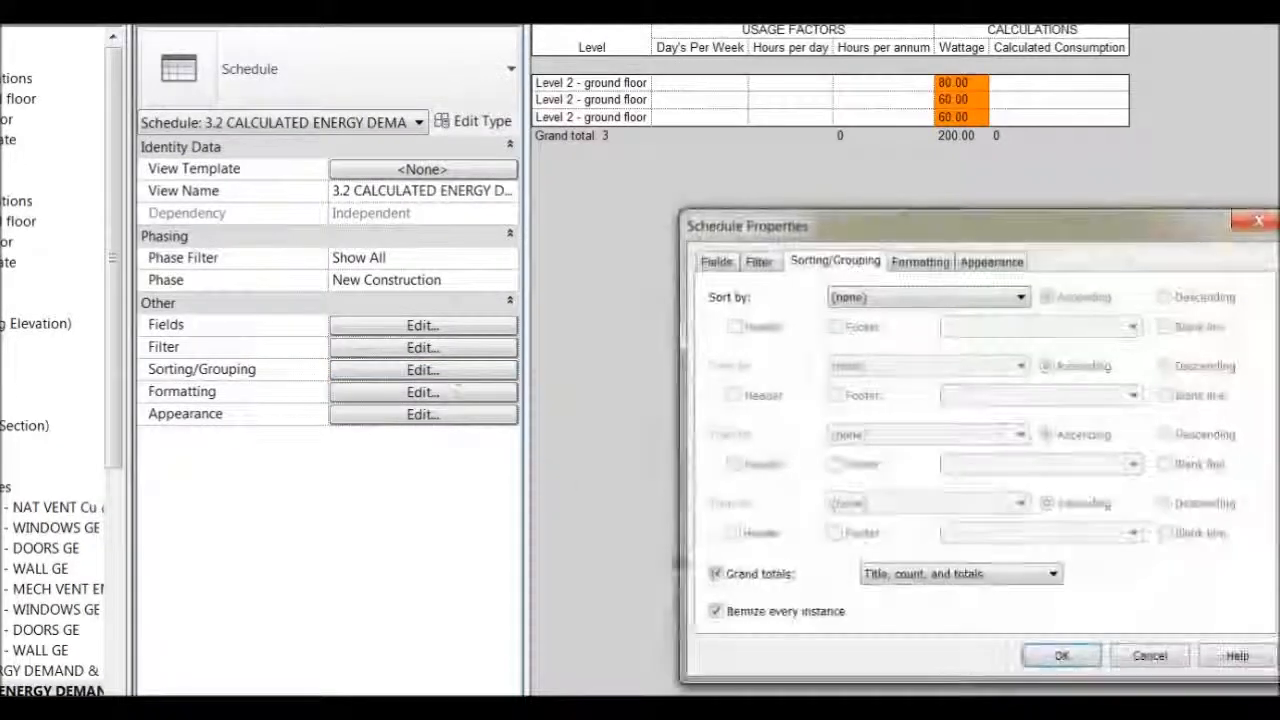
click(715, 610)
click(1061, 655)
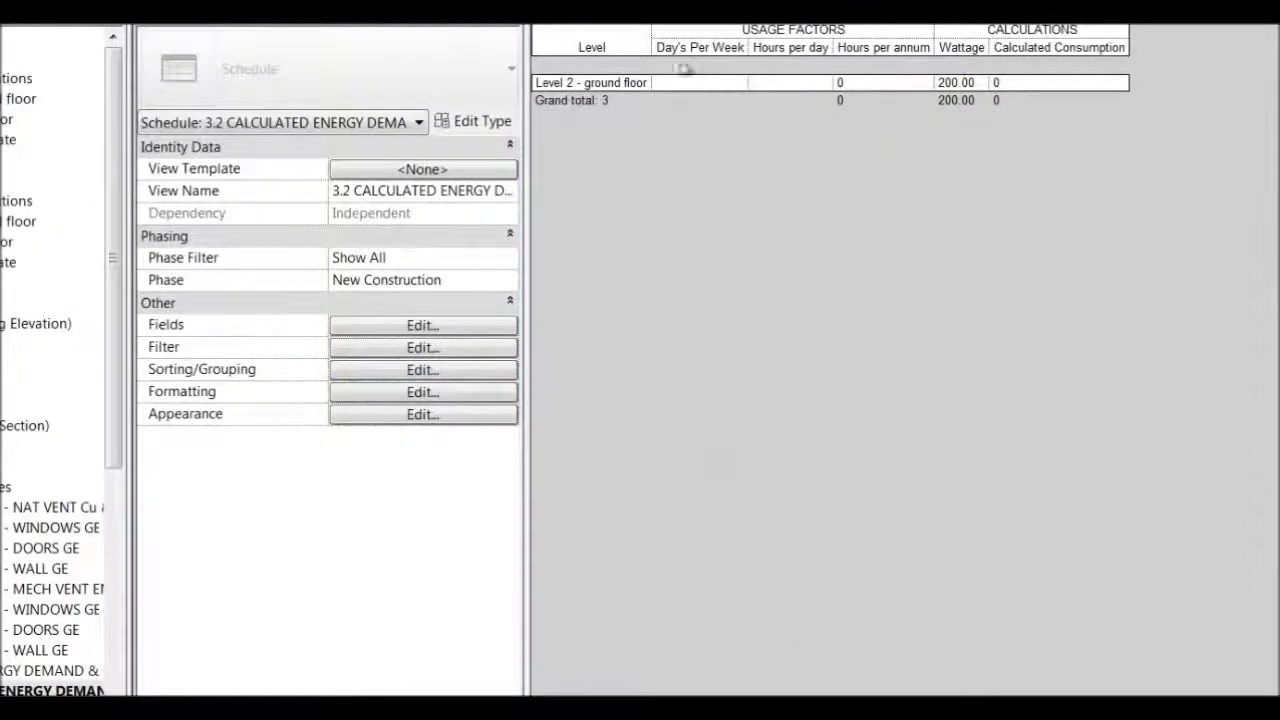
- Set the usage factors of the combined ground floor row to 7 days per week and 18 hours per day
click(718, 83)
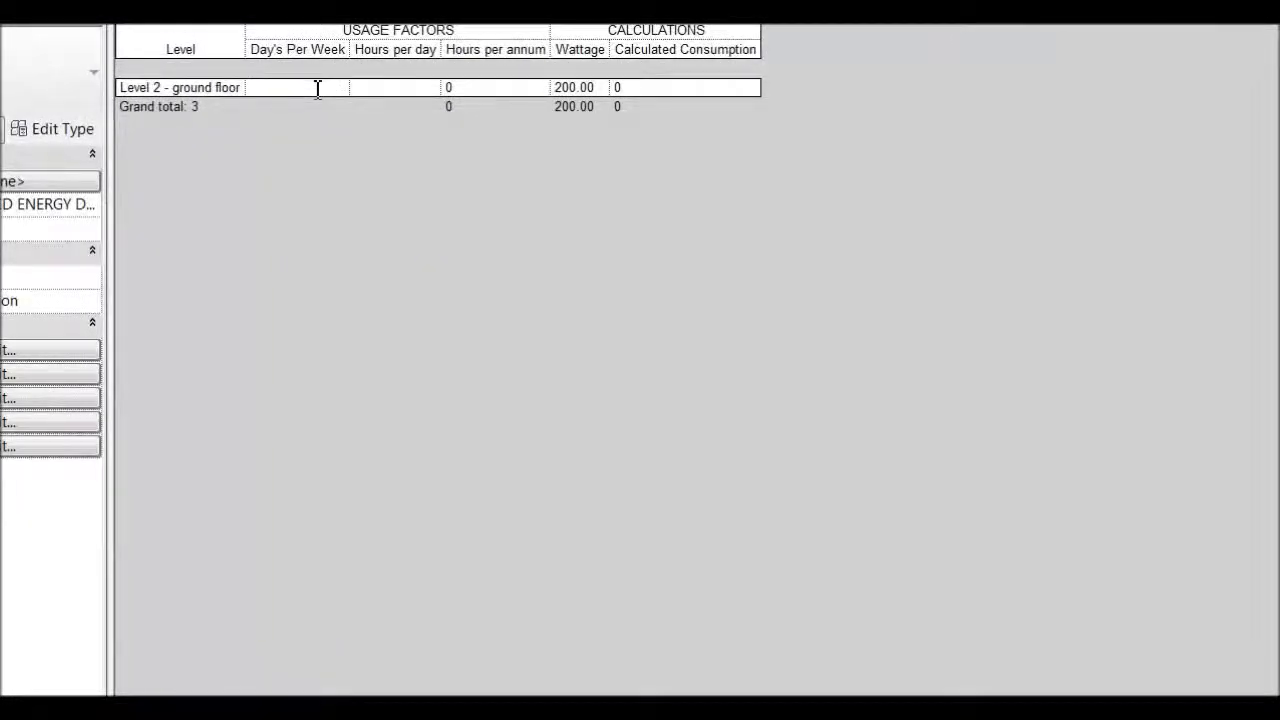
text(7)
key(Return)
click(403, 88)
text(18)
key(Return)
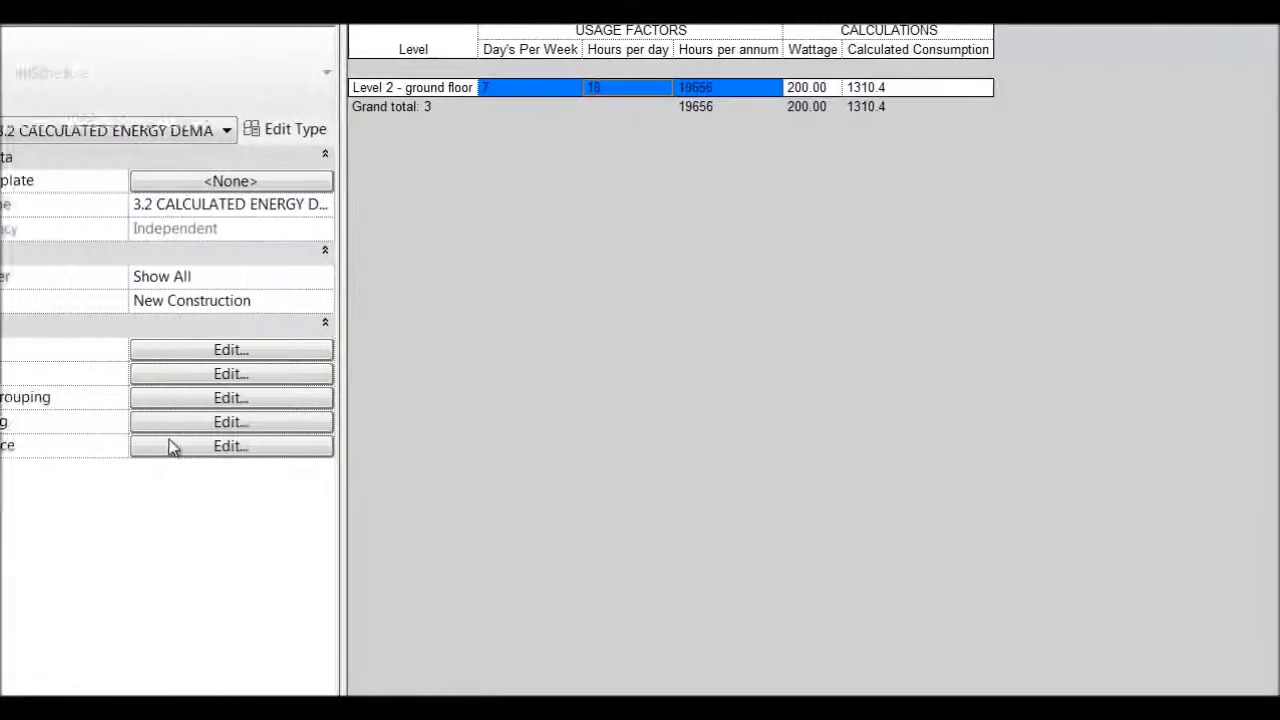
- Itemize every instance in the calculated energy schedule again and set the third light fixture's hours per day to 8
click(514, 399)
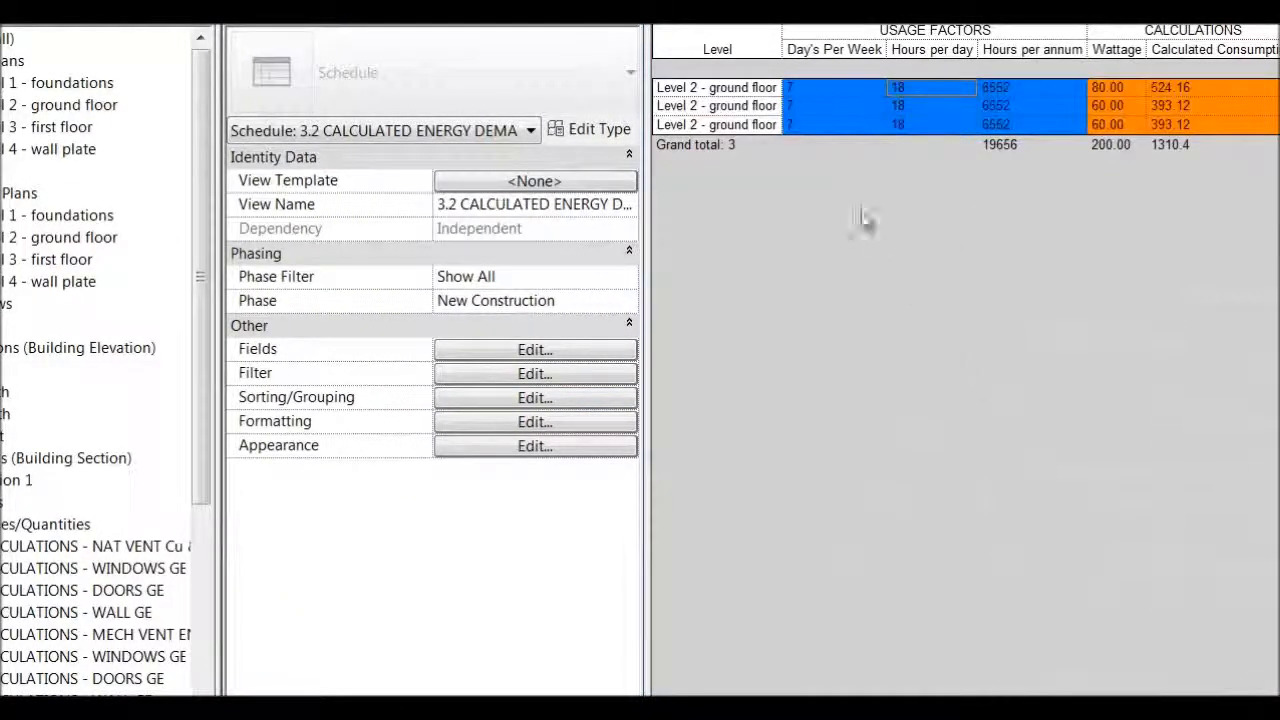
click(822, 124)
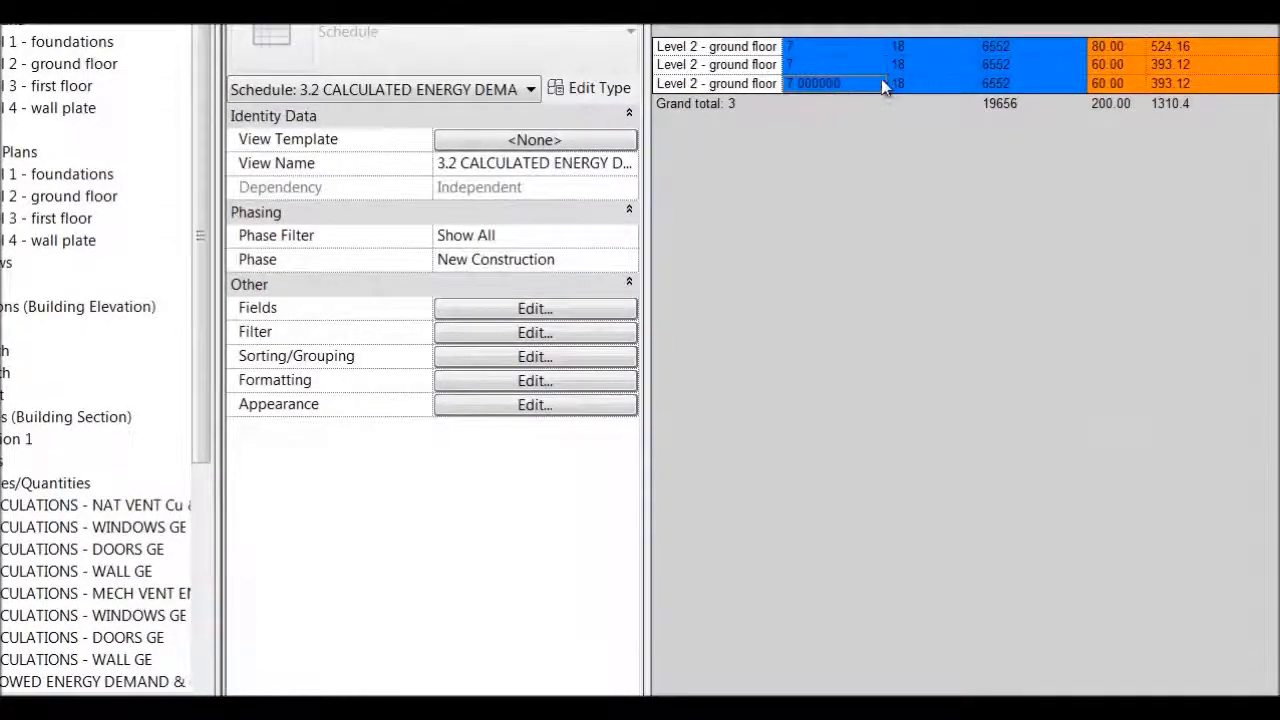
click(946, 83)
text(8)
key(Return)
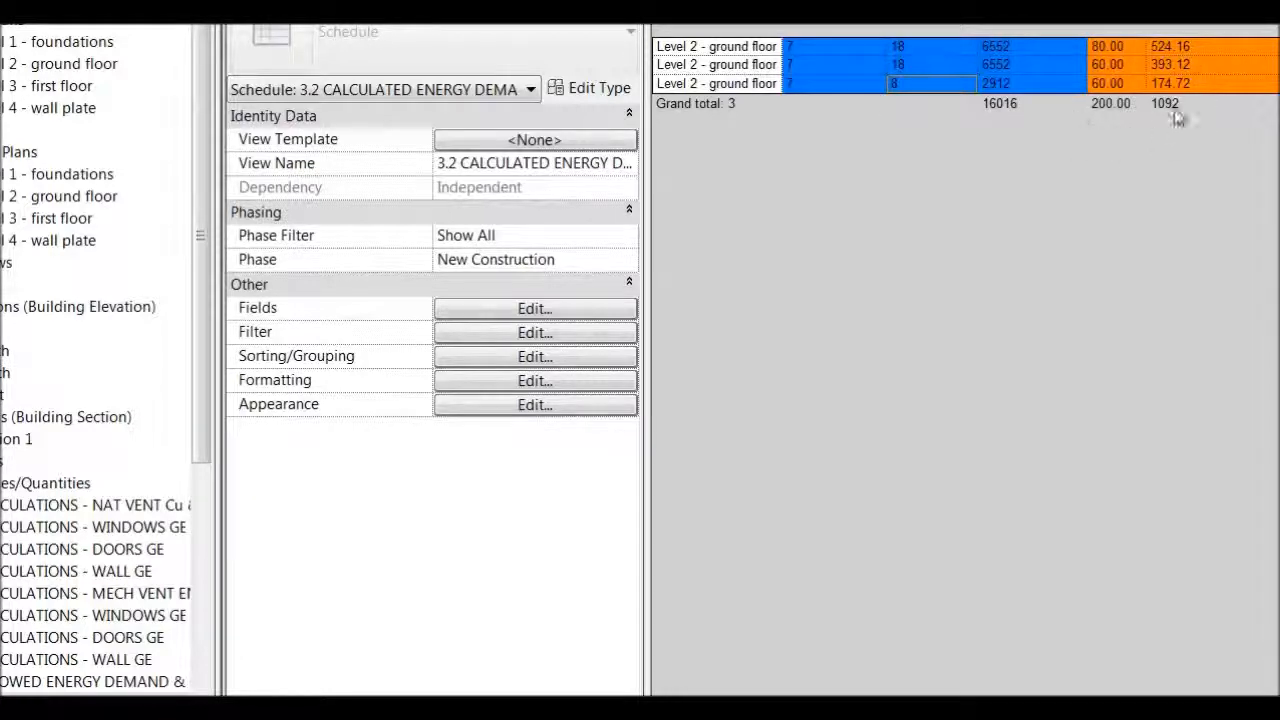
- In the Section 1 view, set the initial intensity wattage of the hemispheric floor lamp's type to 60 W
double_click(62, 197)
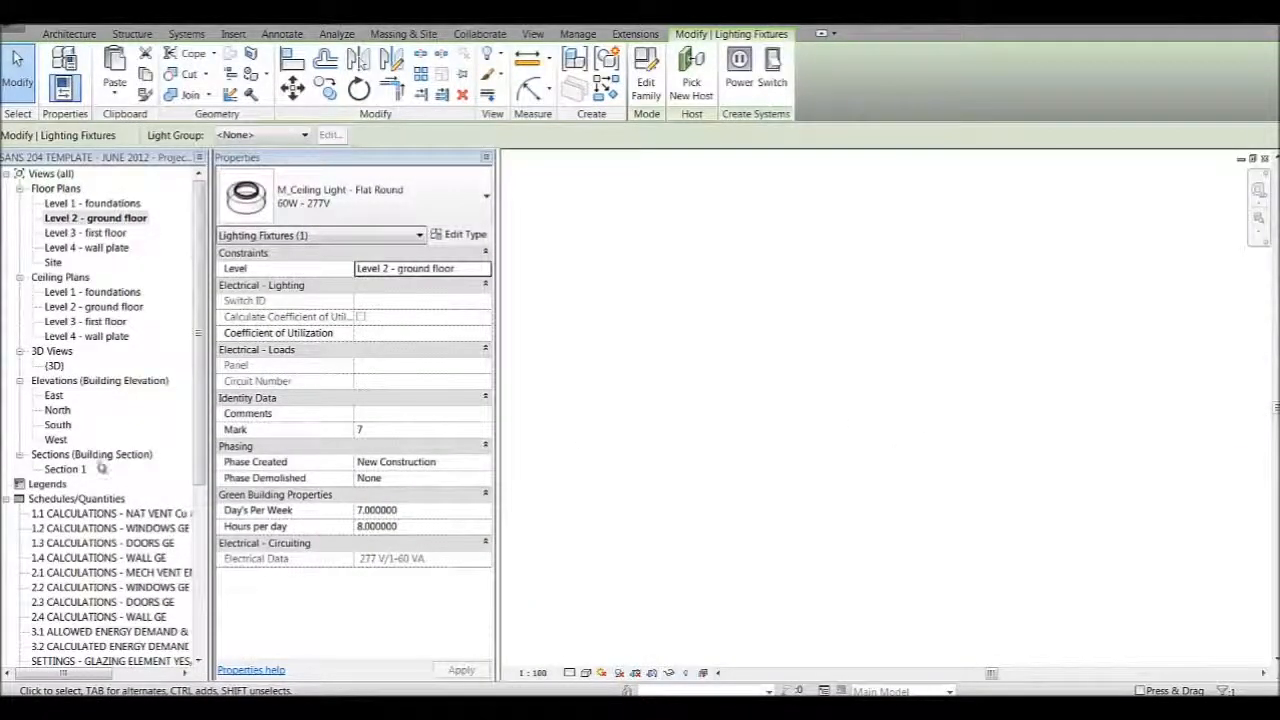
click(64, 469)
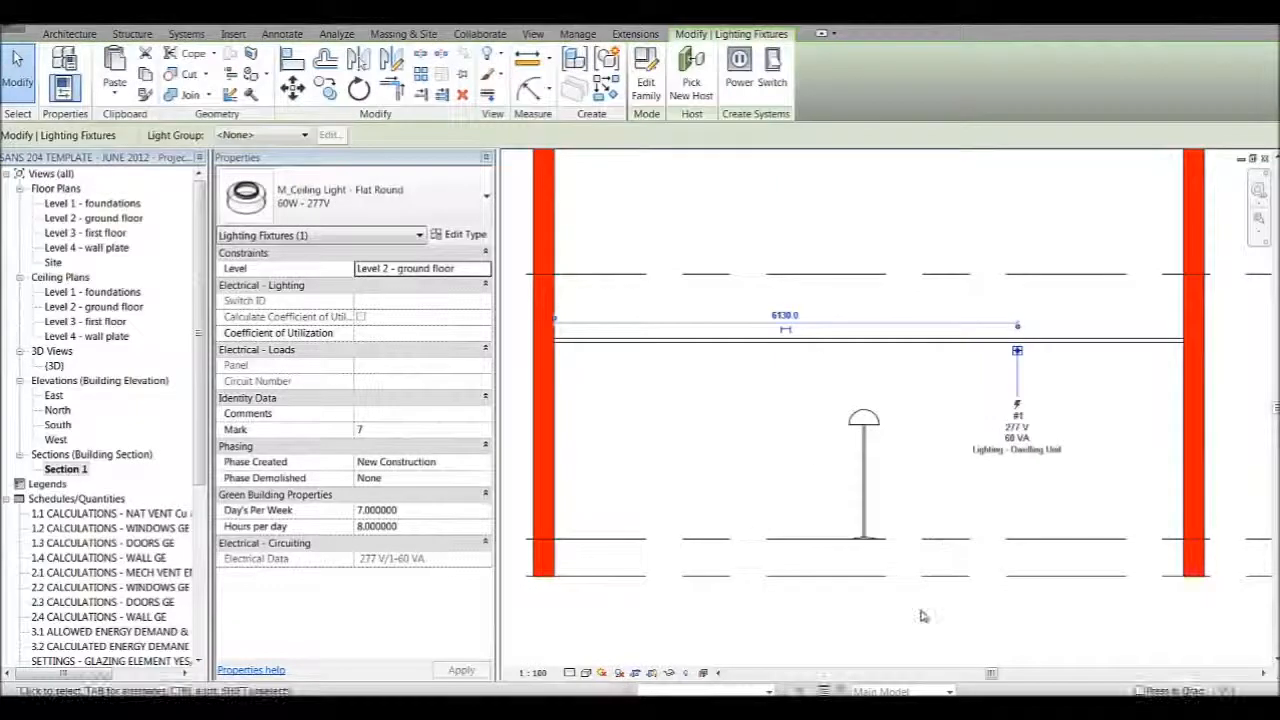
click(869, 469)
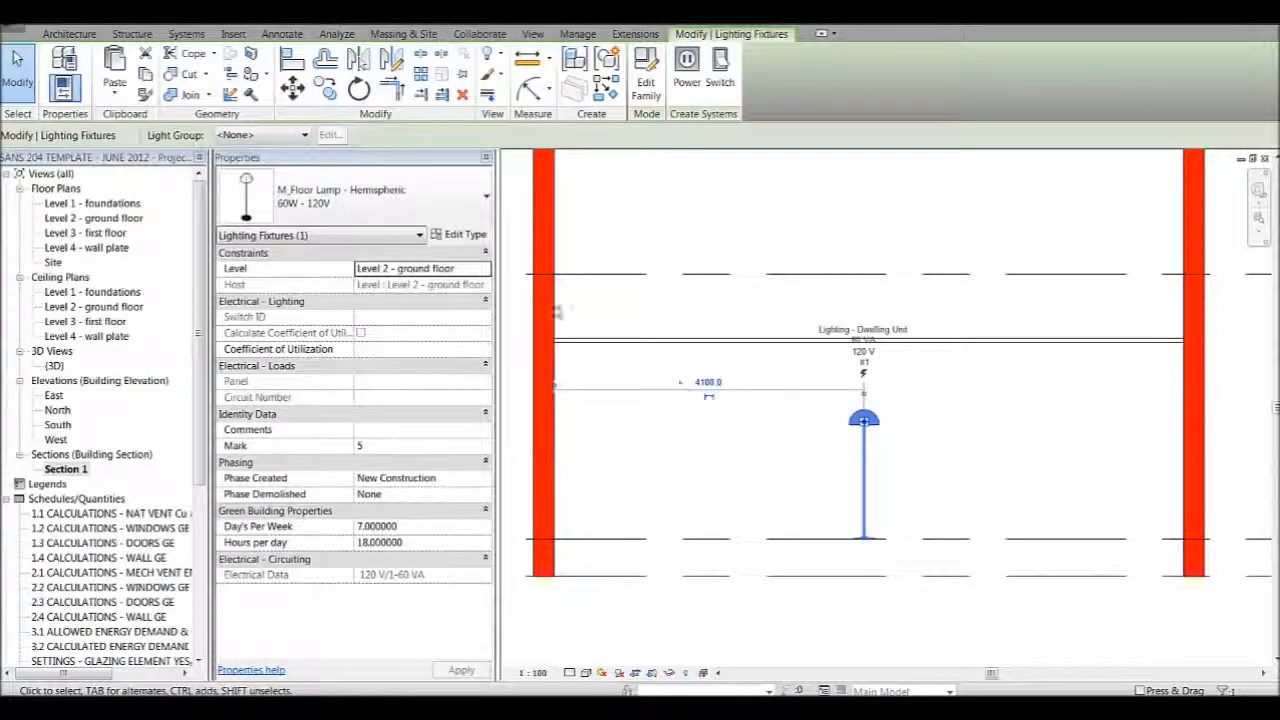
click(459, 234)
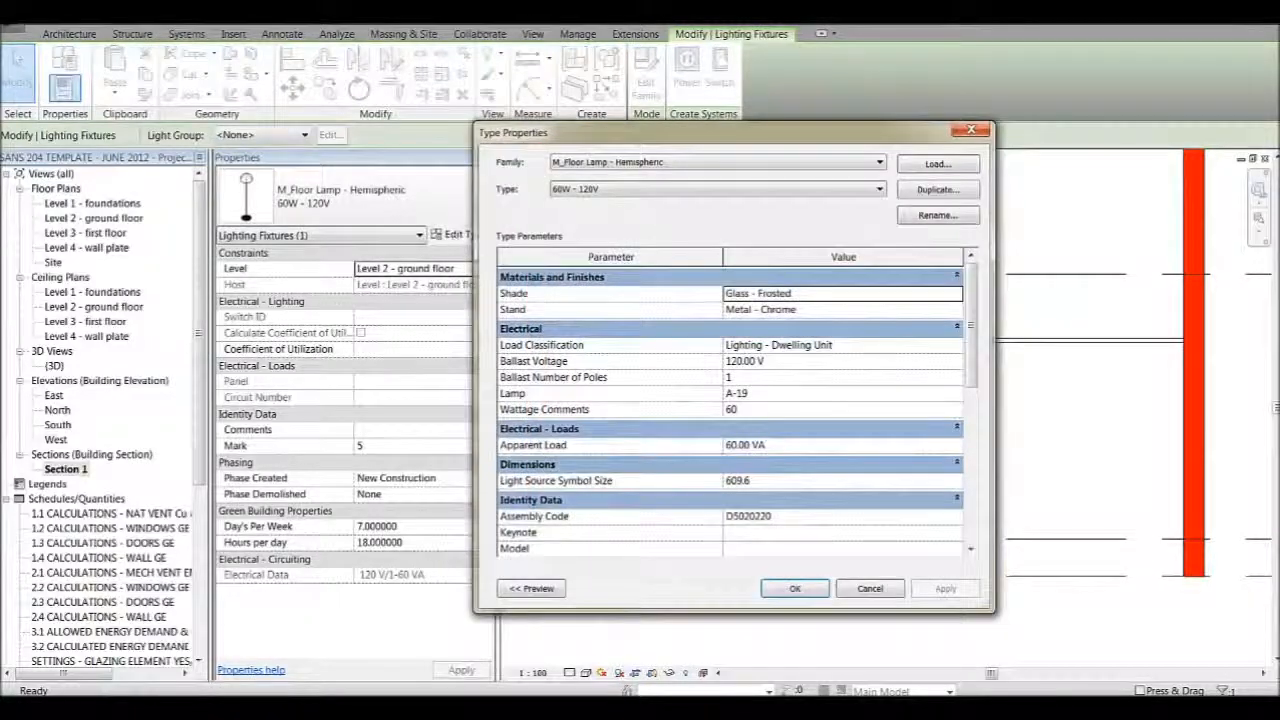
drag(973, 308, 943, 455)
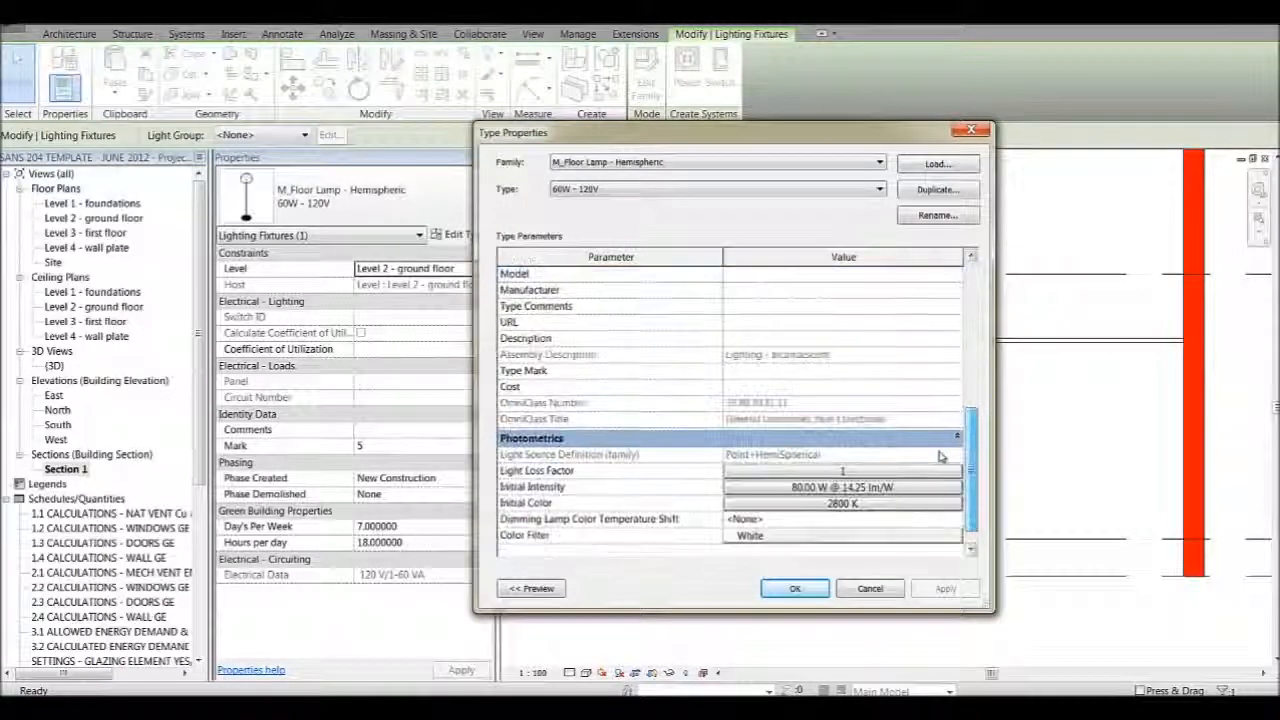
click(878, 485)
drag(817, 294, 759, 300)
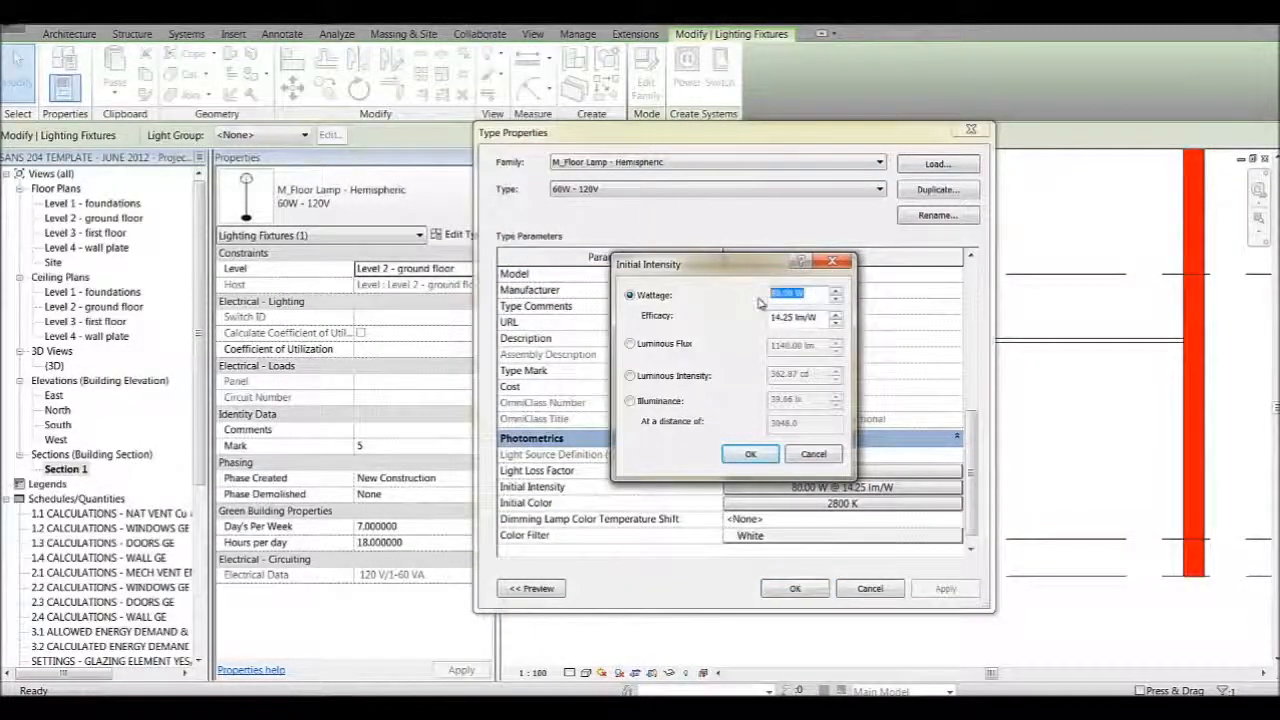
text(60)
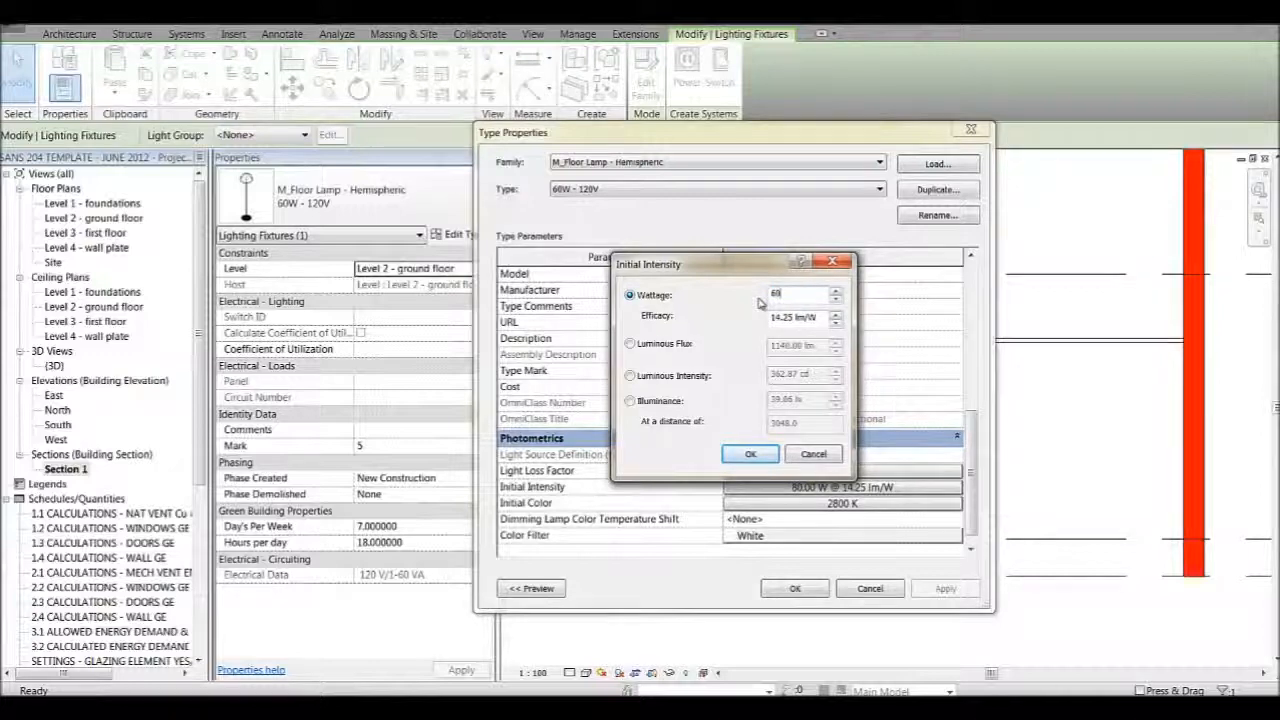
click(750, 454)
click(794, 588)
- Reopen the 3.2 calculated and 3.1 allowed energy schedules, tile their windows, and compare the calculated consumption with the maximum energy consumption
double_click(110, 646)
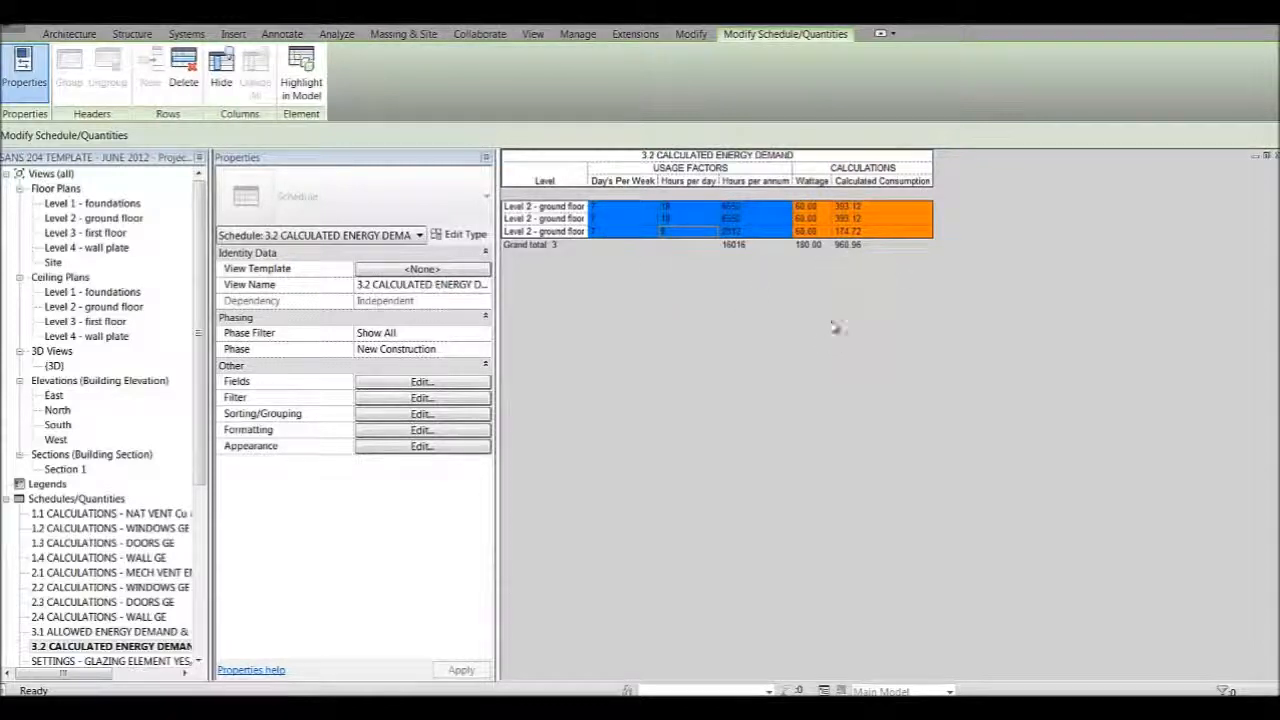
click(136, 632)
double_click(136, 632)
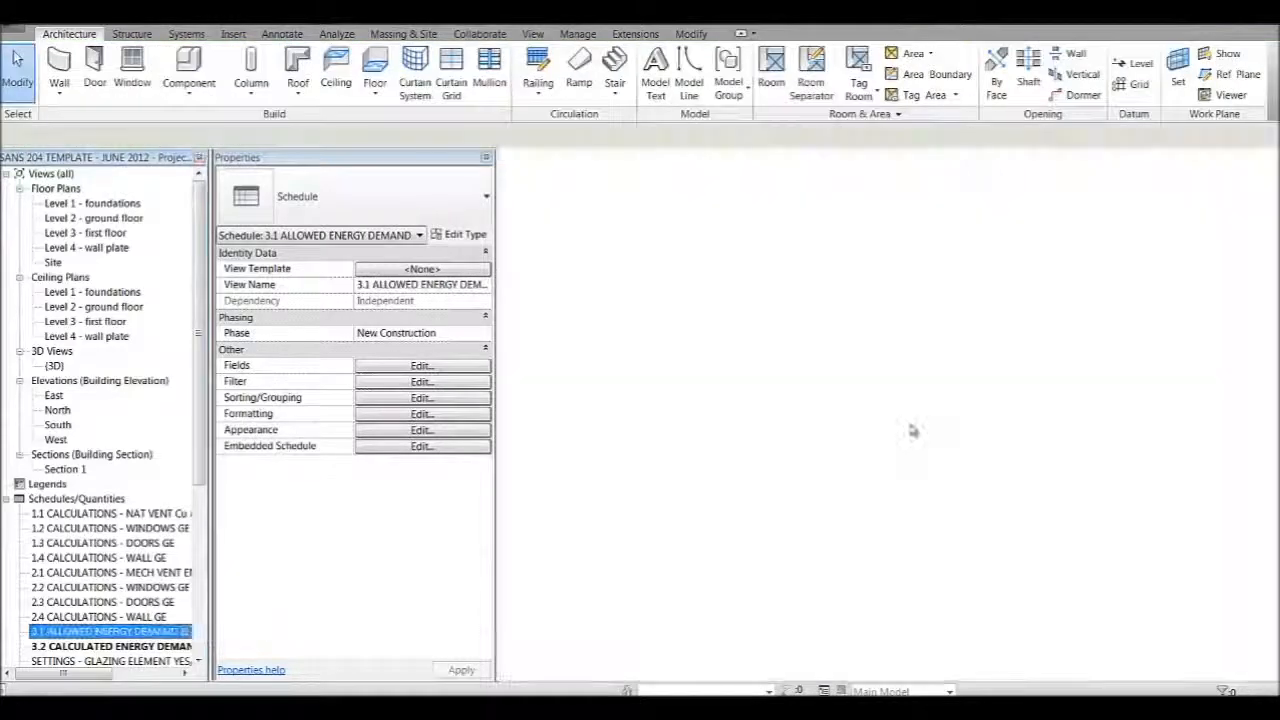
click(533, 34)
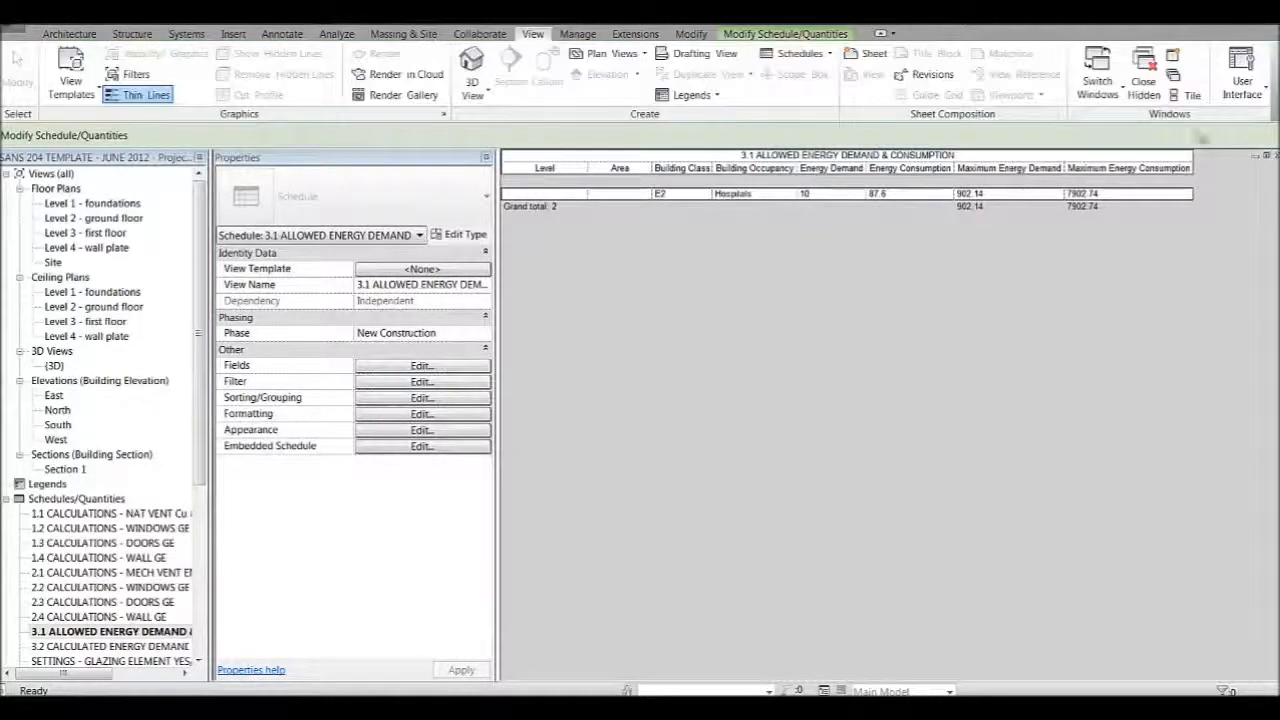
click(1190, 95)
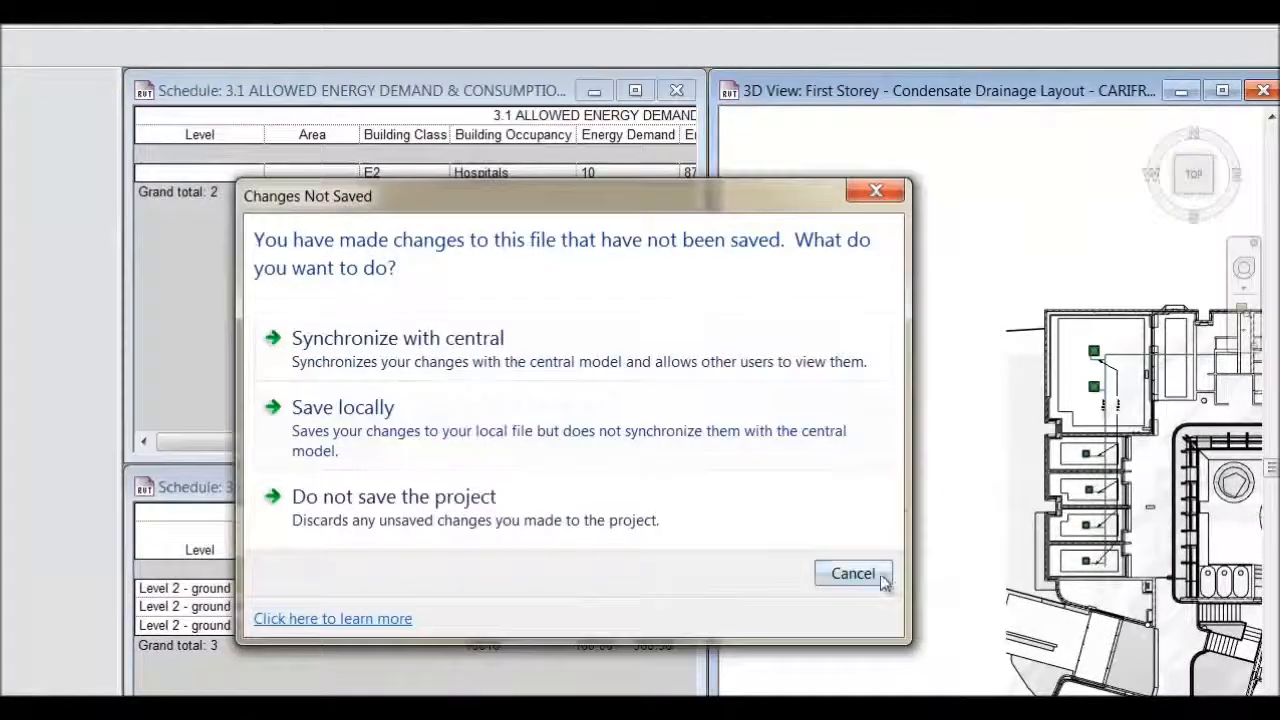
click(852, 574)
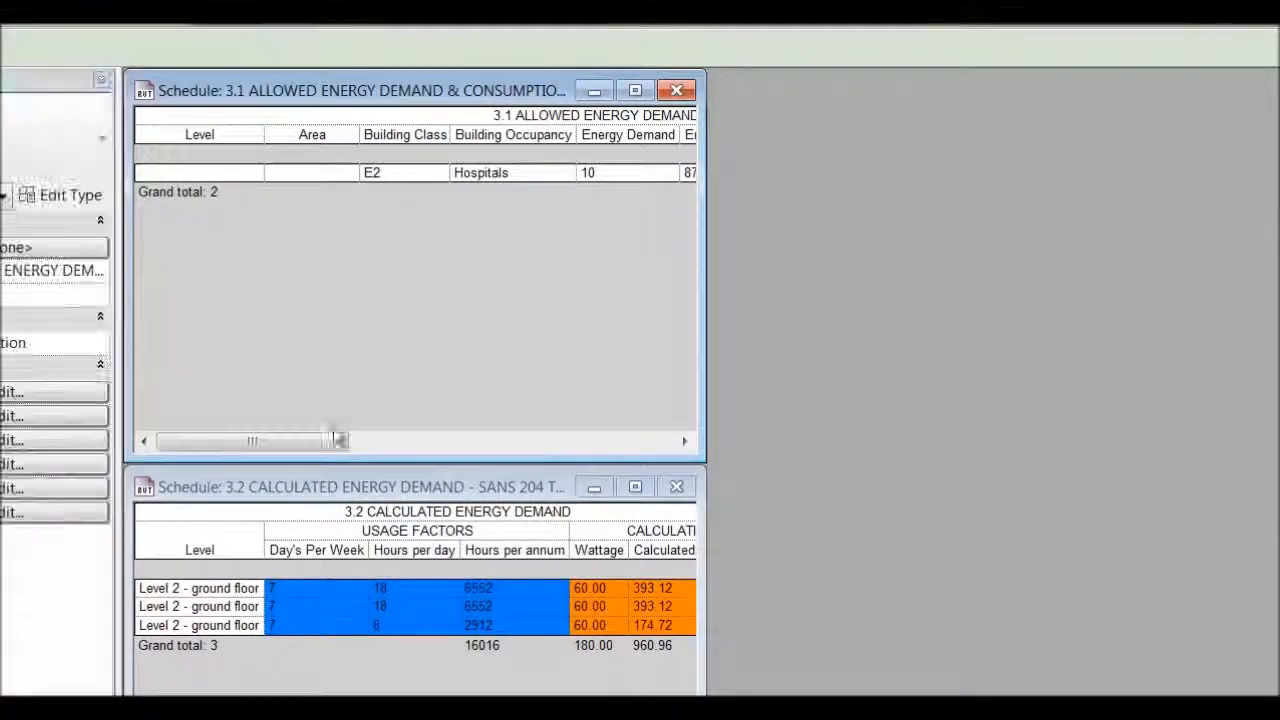
drag(336, 440, 660, 441)
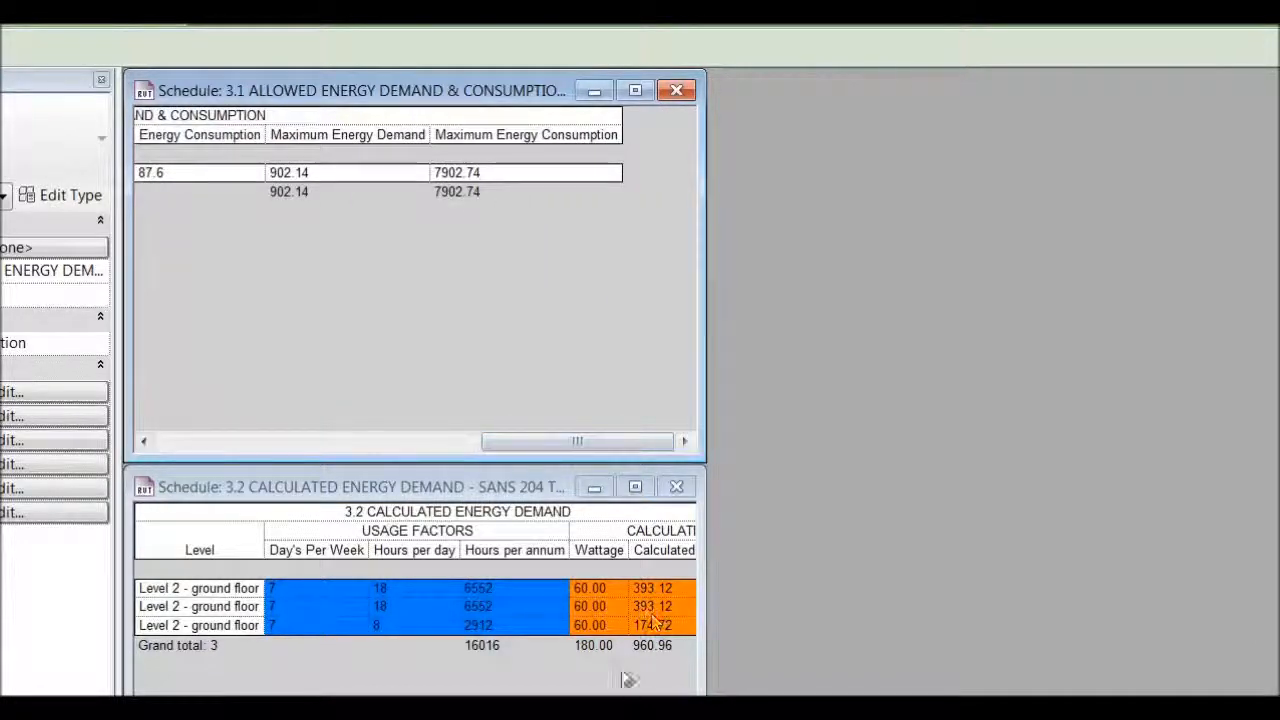
click(632, 680)
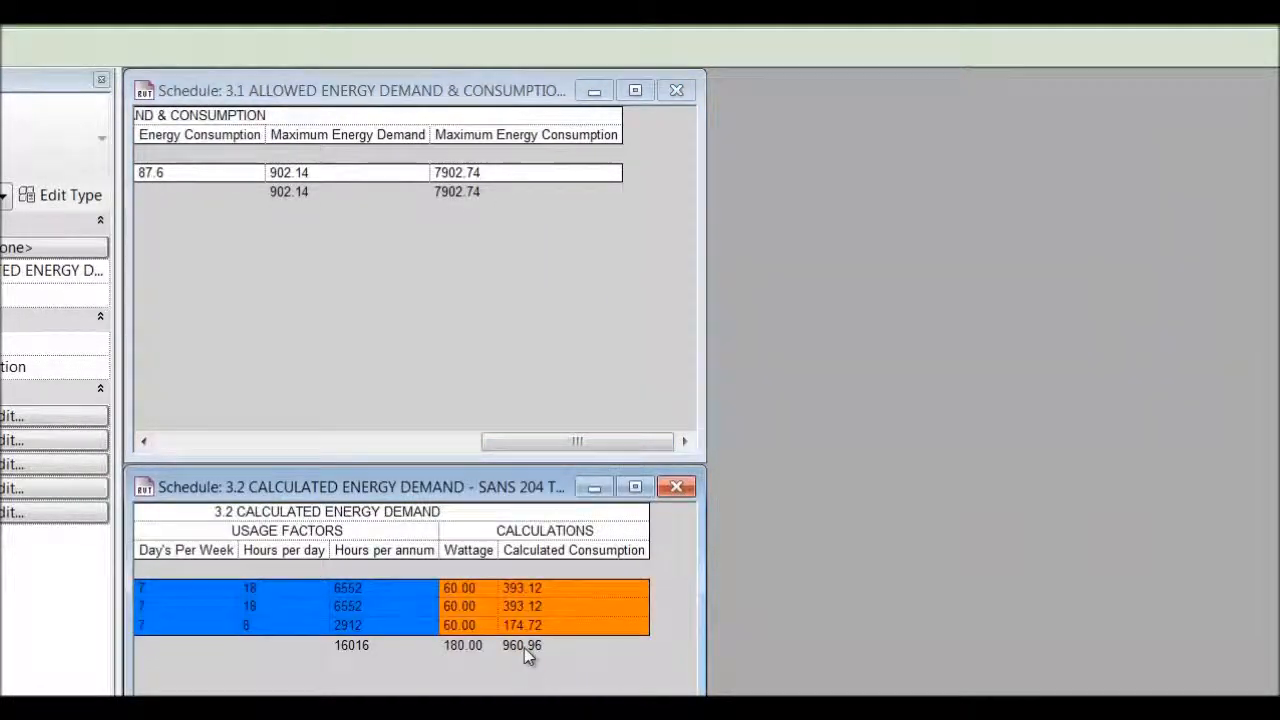